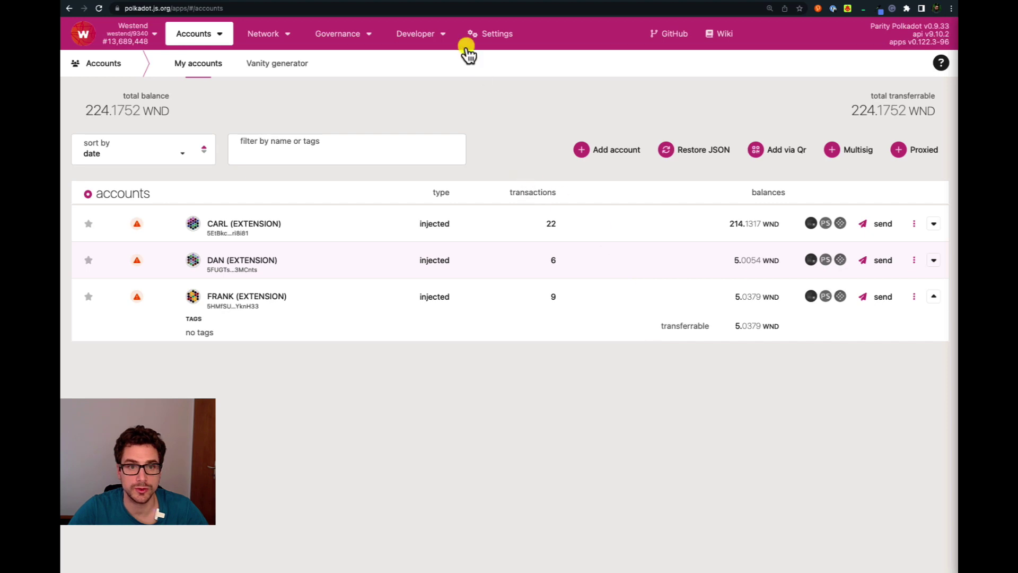
On the Extrinsics page, choose the sending account and the utility batch(calls) extrinsic.
mouse_move(422, 36)
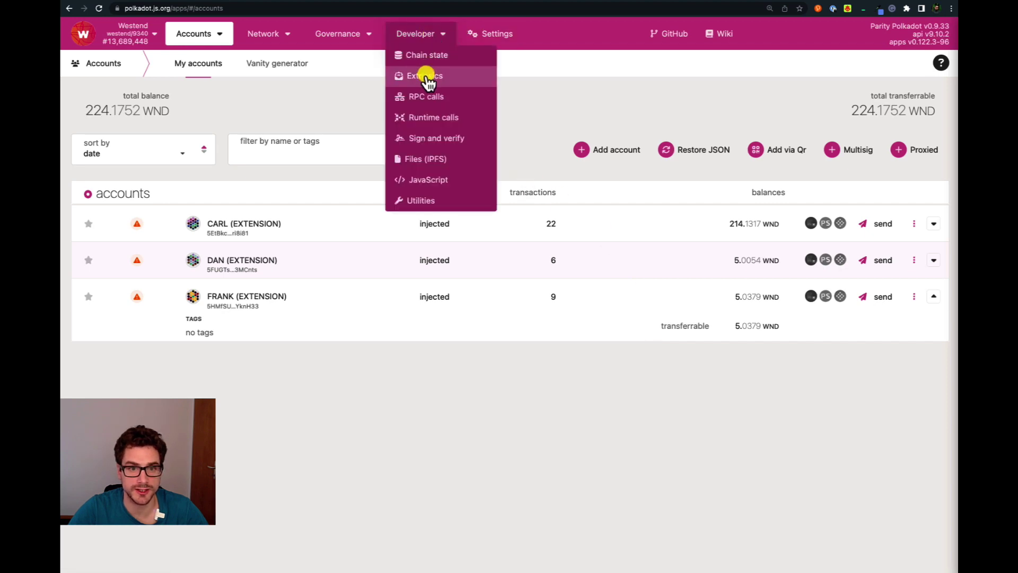
click(427, 78)
click(158, 109)
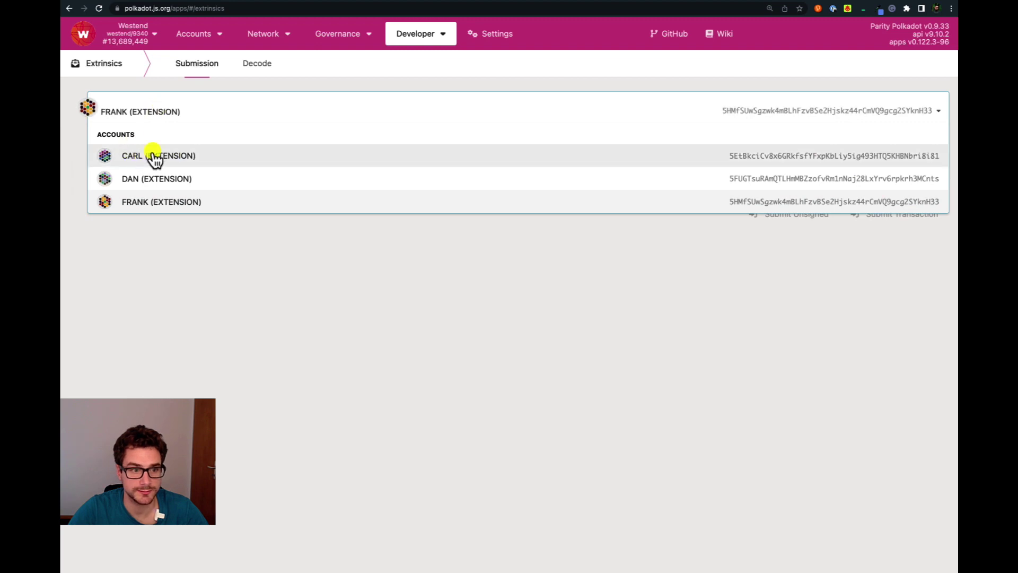
click(153, 156)
click(155, 153)
scroll(150, 196, up, 10)
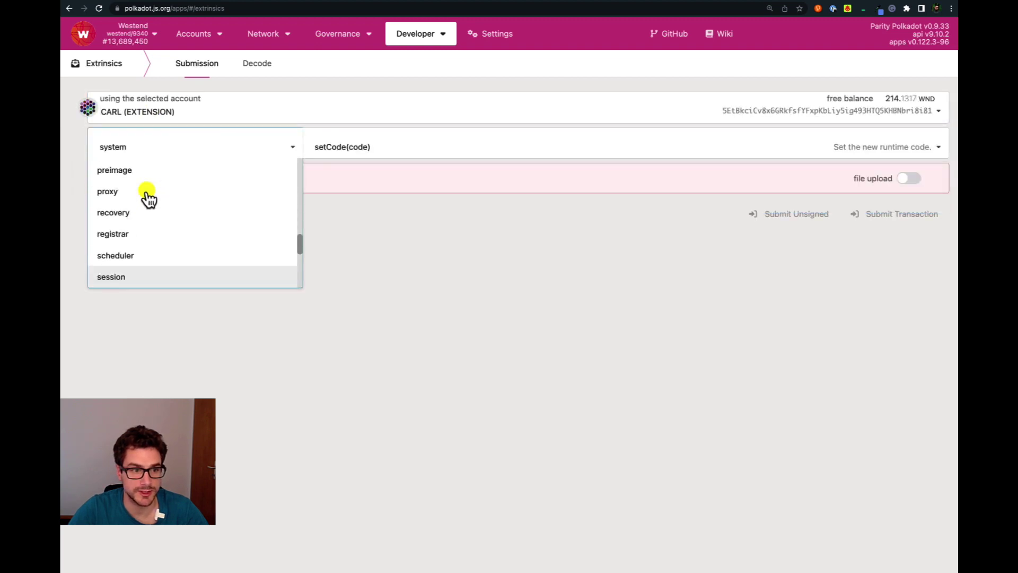
scroll(109, 246, down, 15)
click(109, 247)
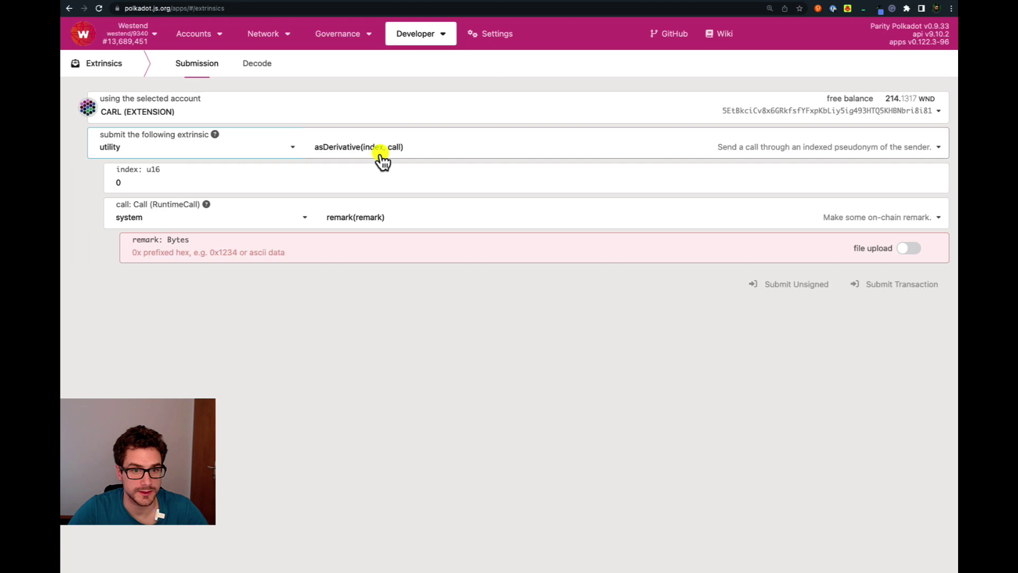
click(361, 153)
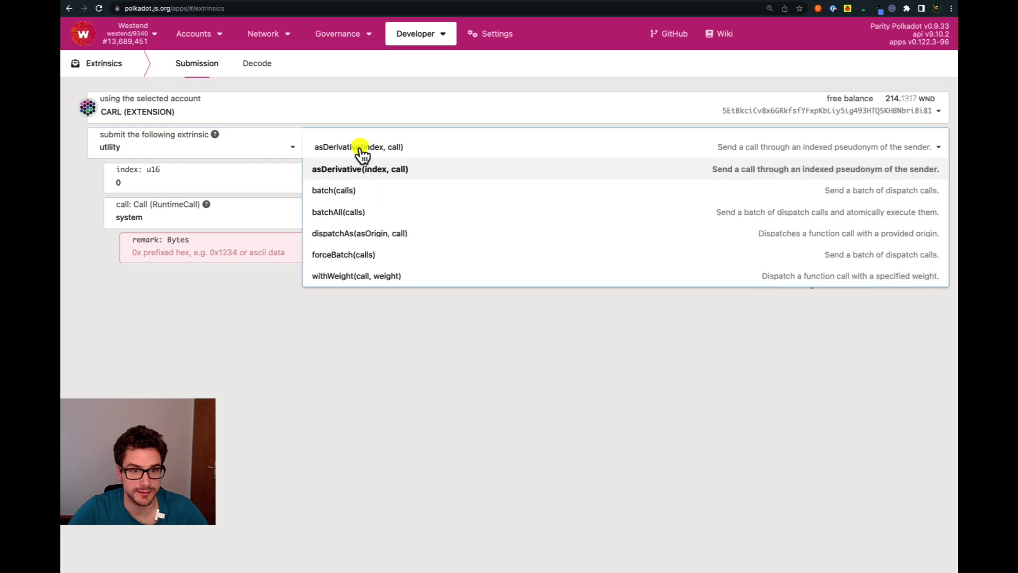
click(353, 192)
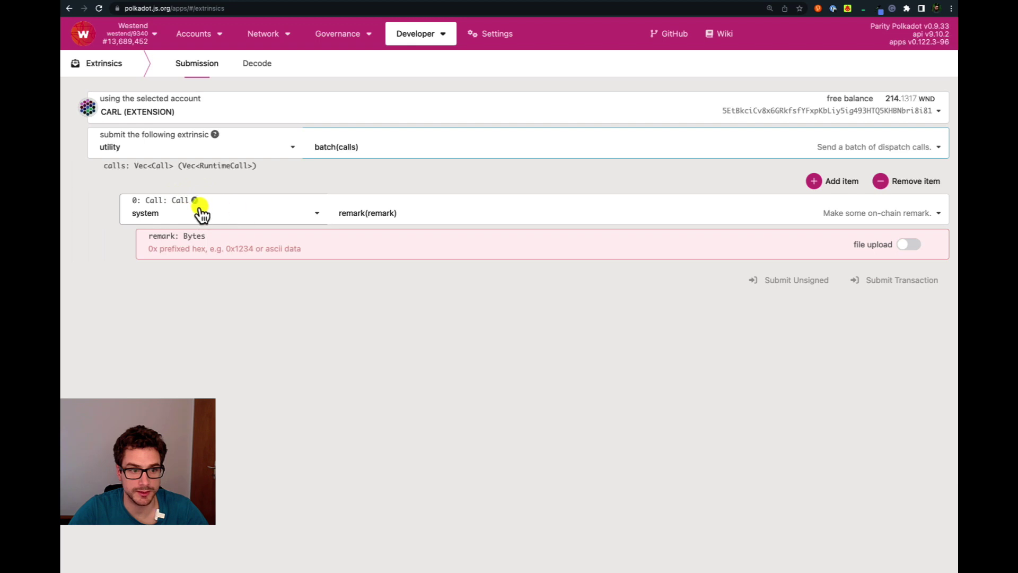
click(270, 217)
scroll(218, 277, up, 10)
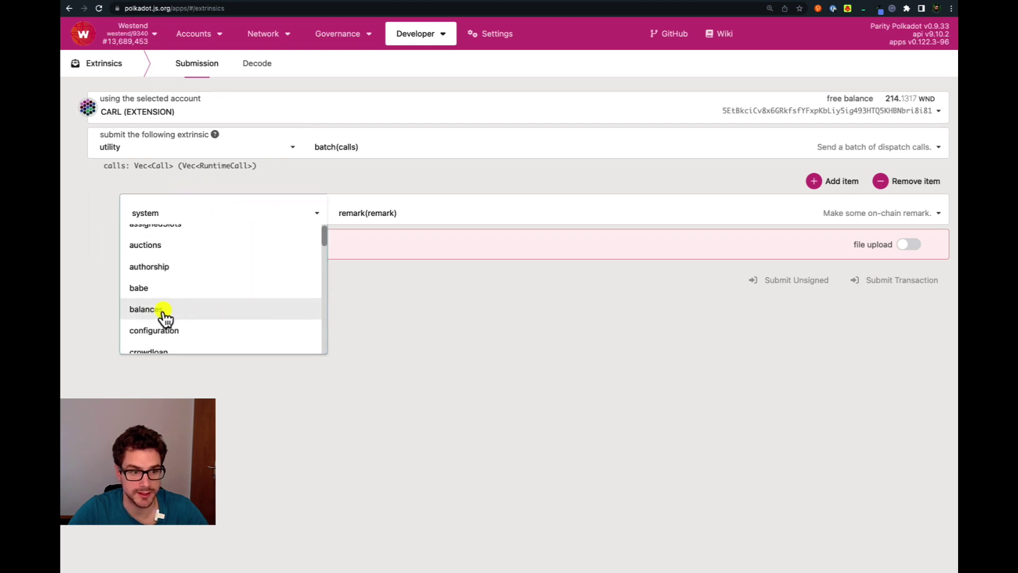
click(163, 310)
click(387, 215)
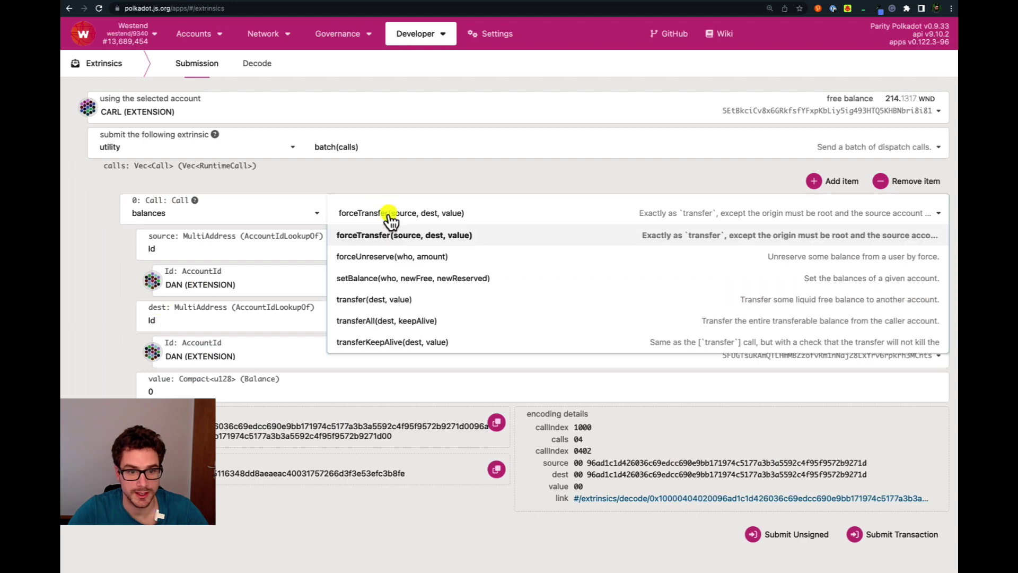
click(385, 343)
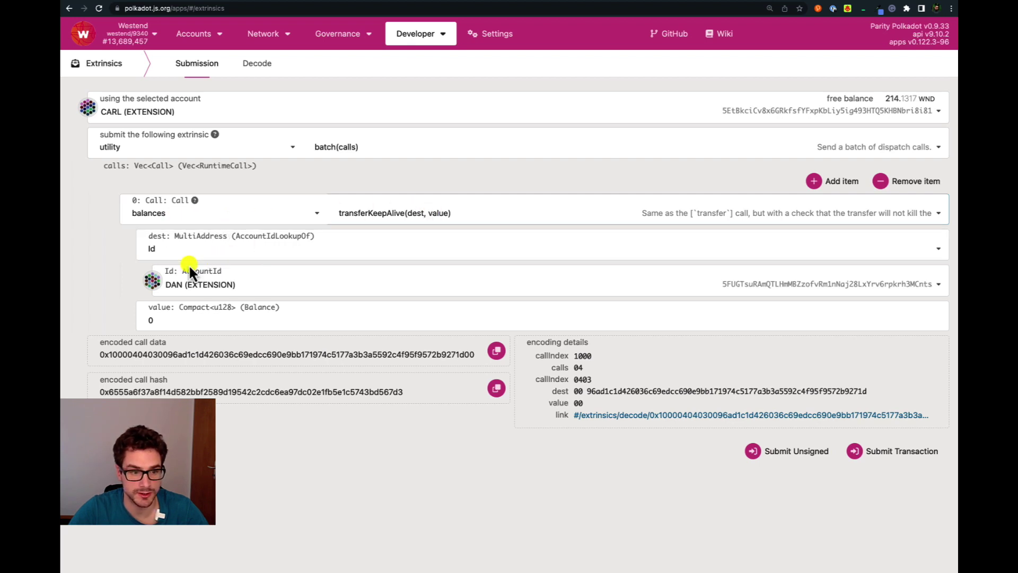
click(182, 320)
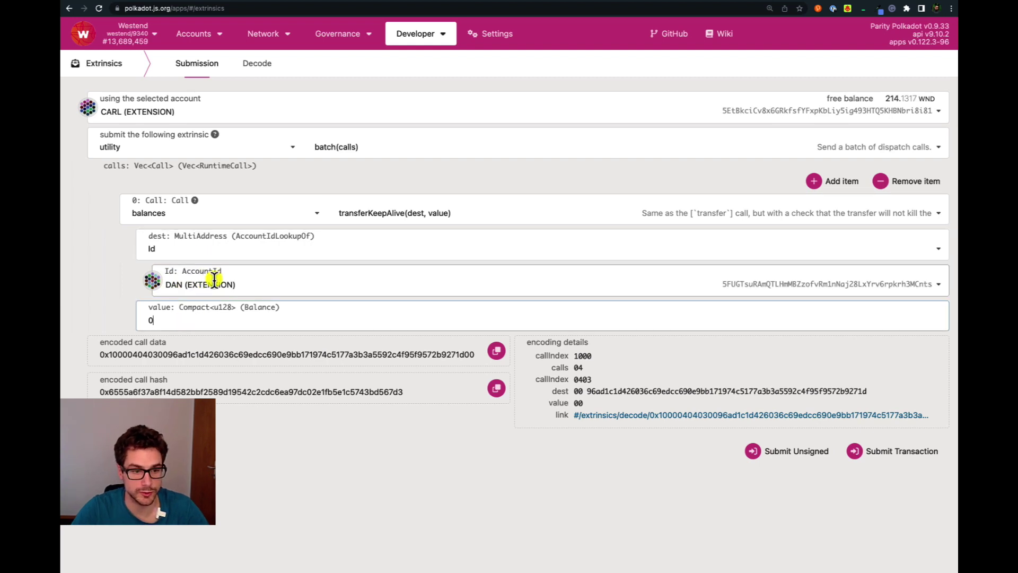
key(ctrl+v)
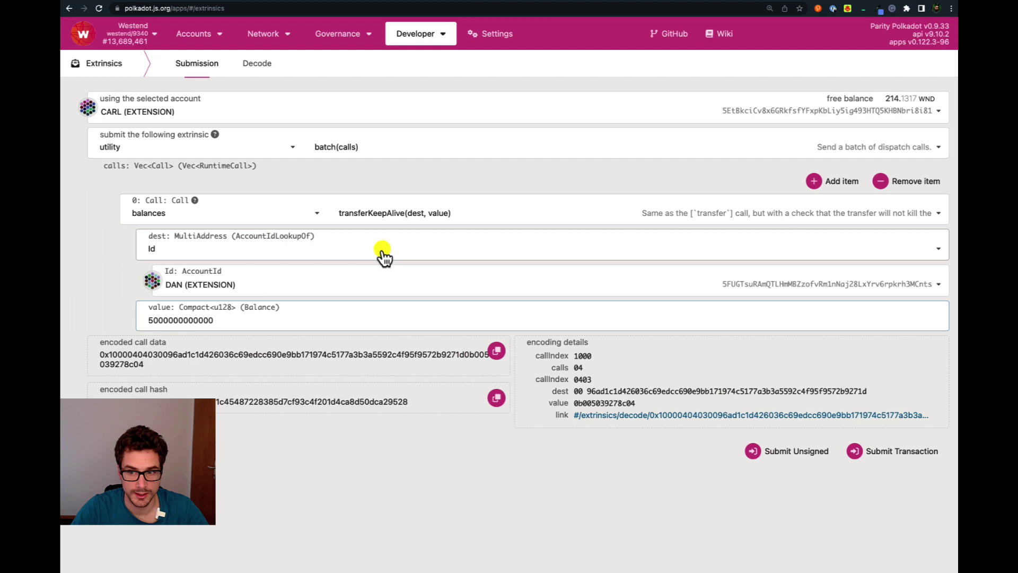
Add a second batch call set to balances.transferKeepAlive.
click(834, 182)
click(313, 356)
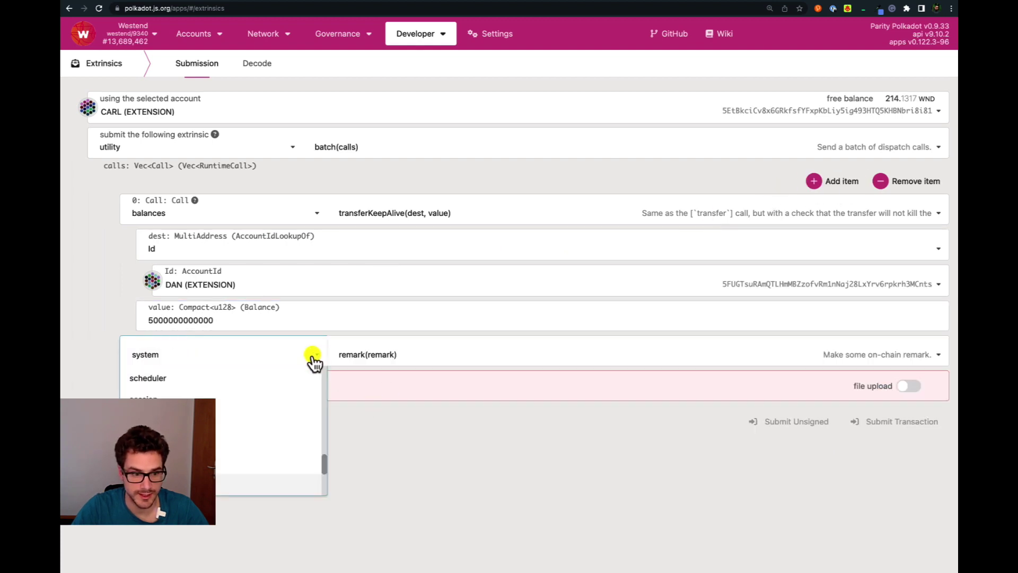
scroll(237, 408, up, 10)
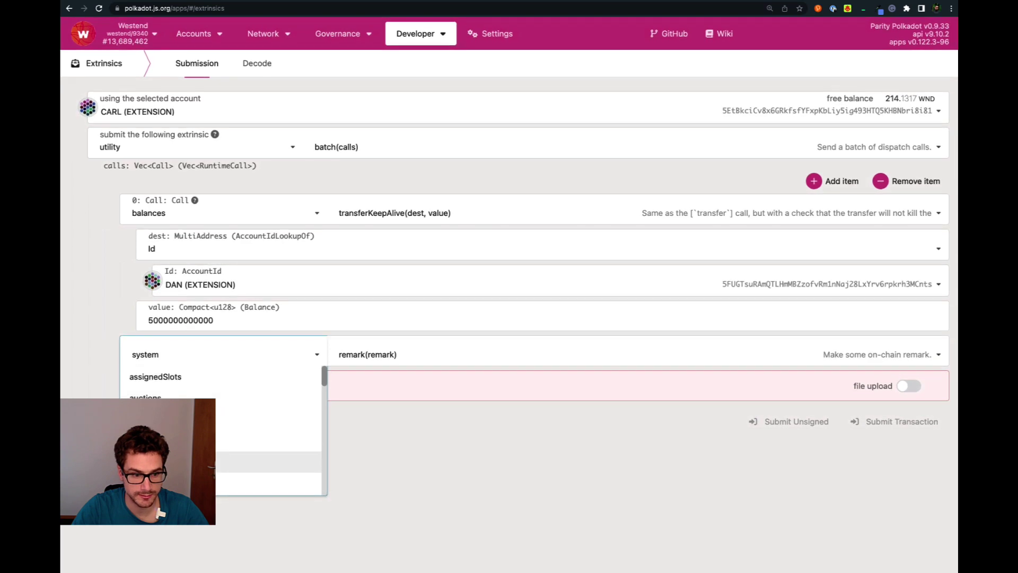
click(201, 461)
click(356, 359)
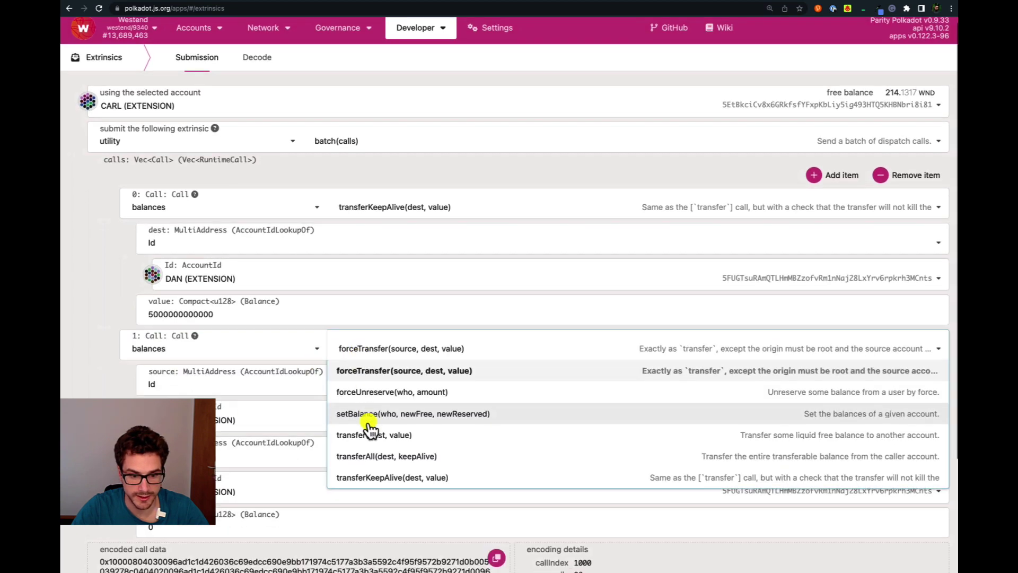
scroll(370, 427, down, 2)
click(387, 379)
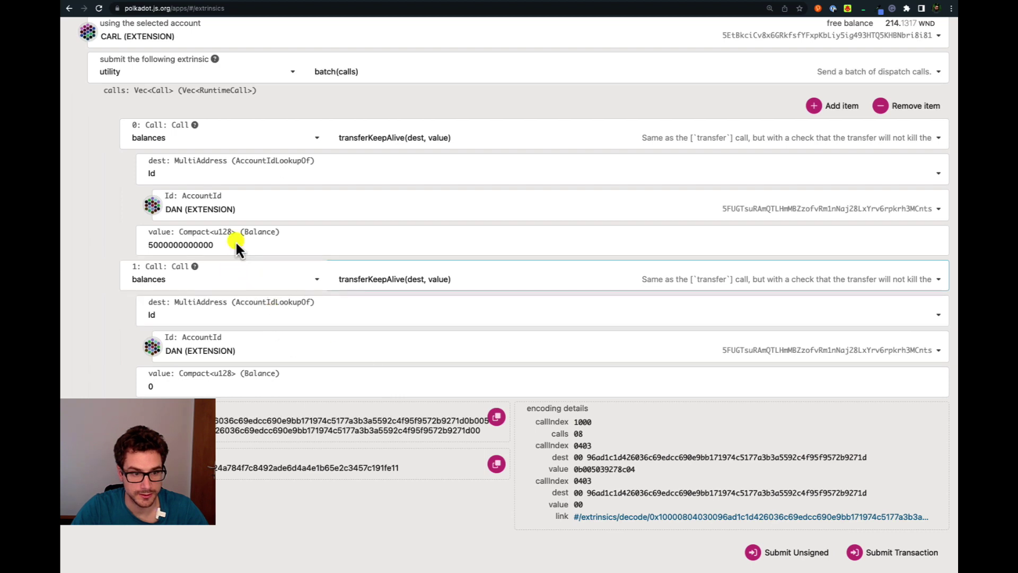
click(210, 351)
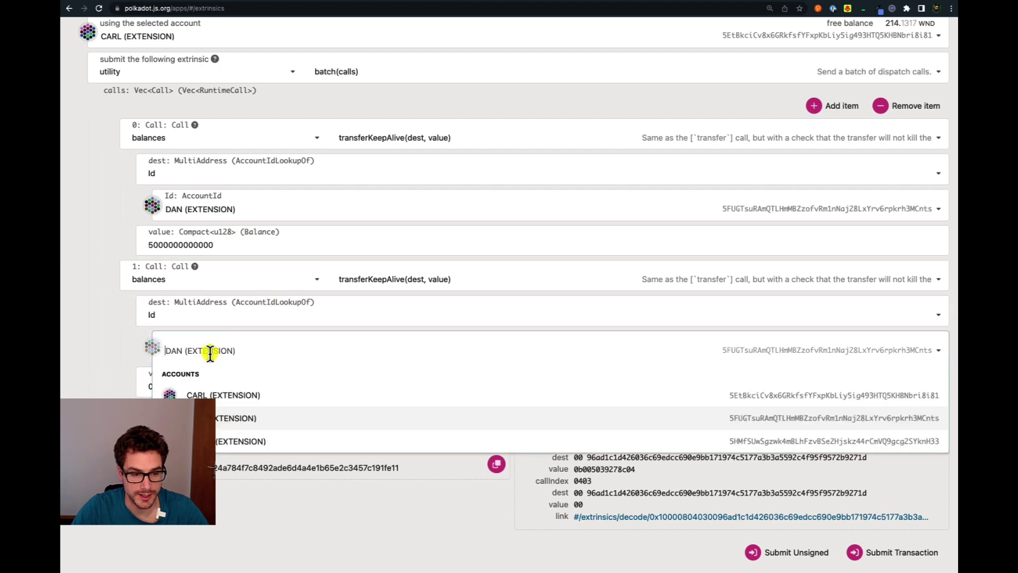
click(223, 441)
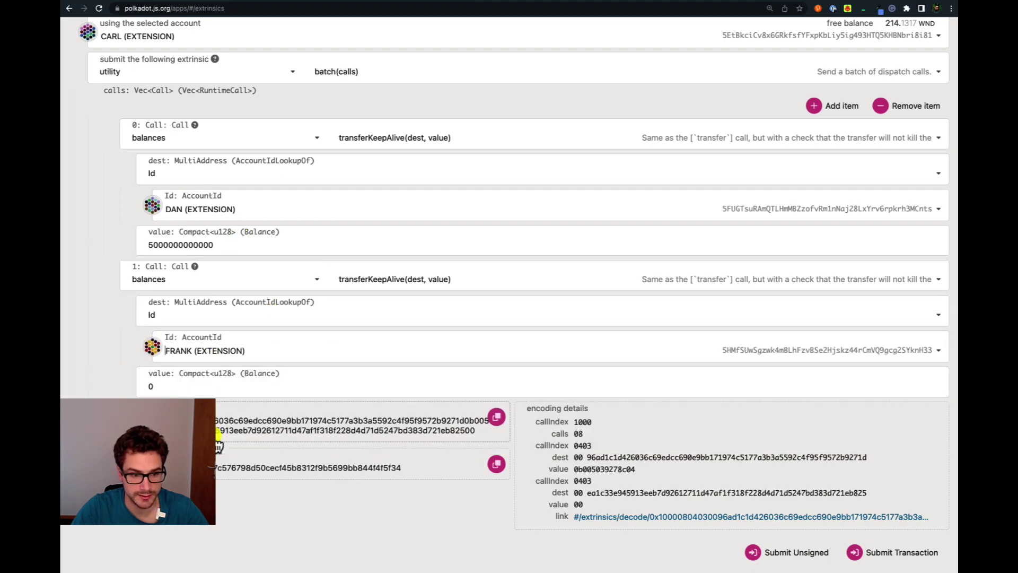
click(202, 386)
scroll(318, 212, up, 2)
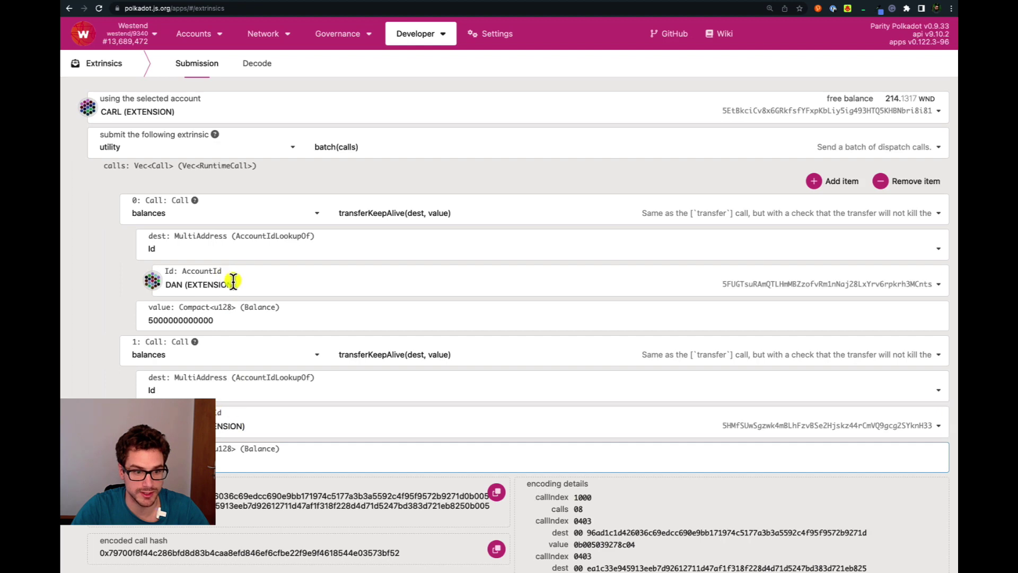
scroll(309, 213, down, 3)
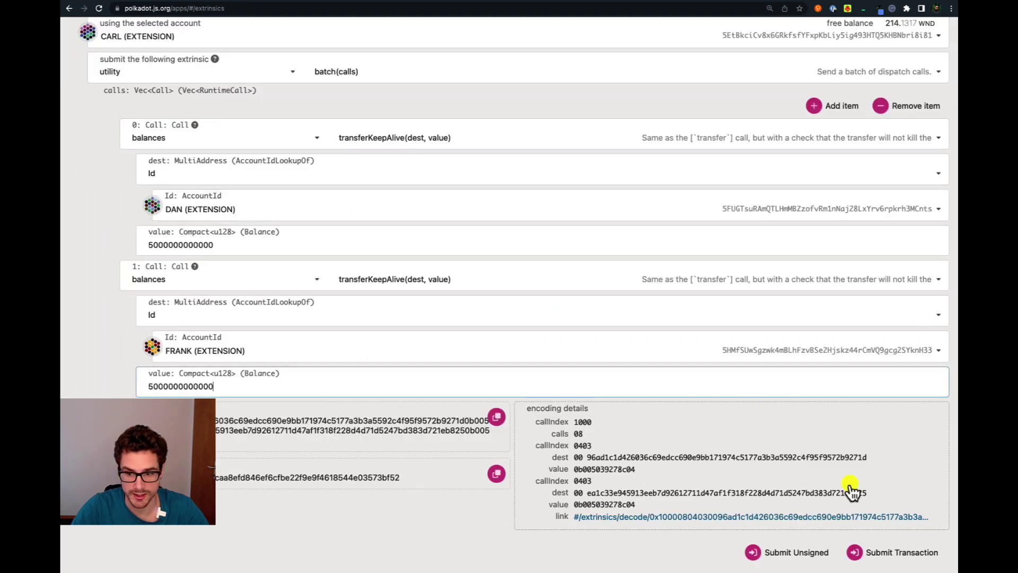
Send the batch to the signing extension and review its call details.
click(892, 553)
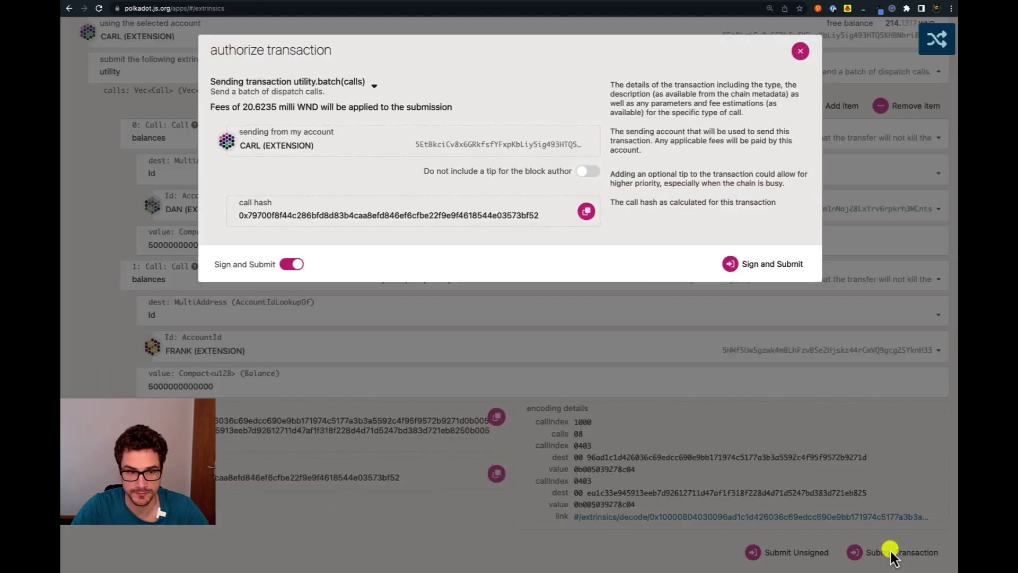
click(726, 263)
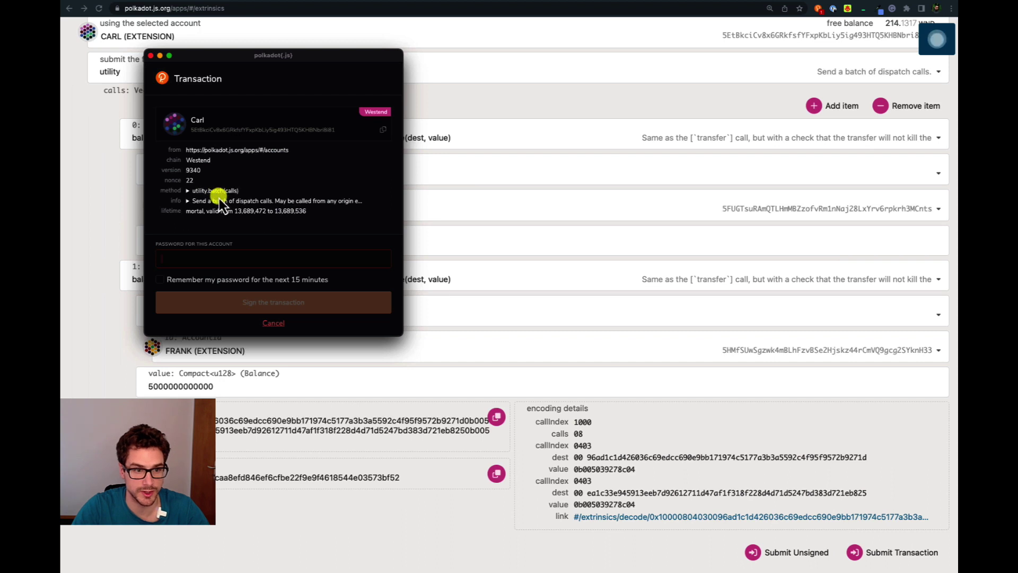
click(187, 191)
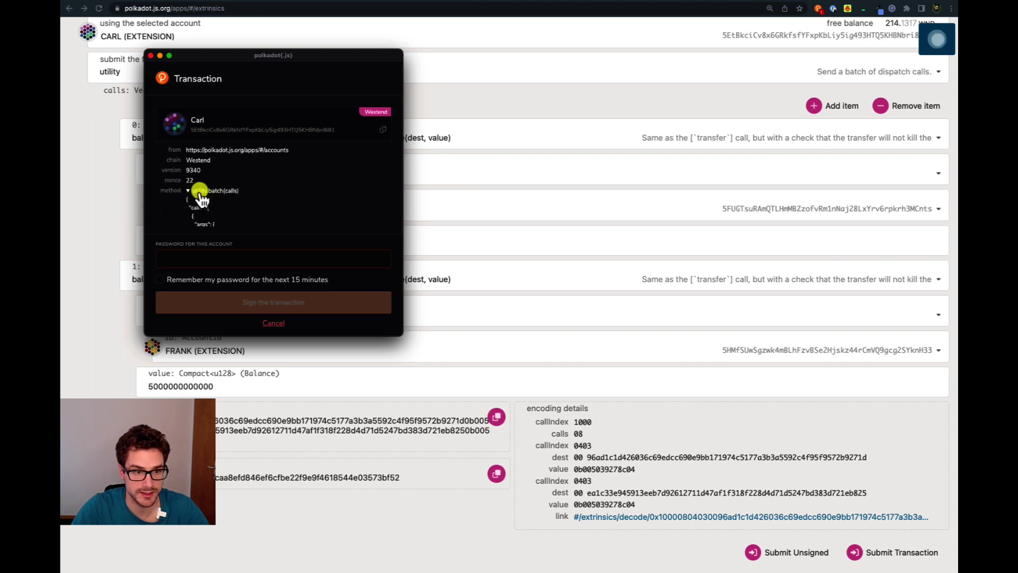
scroll(237, 175, down, 3)
scroll(237, 169, down, 1)
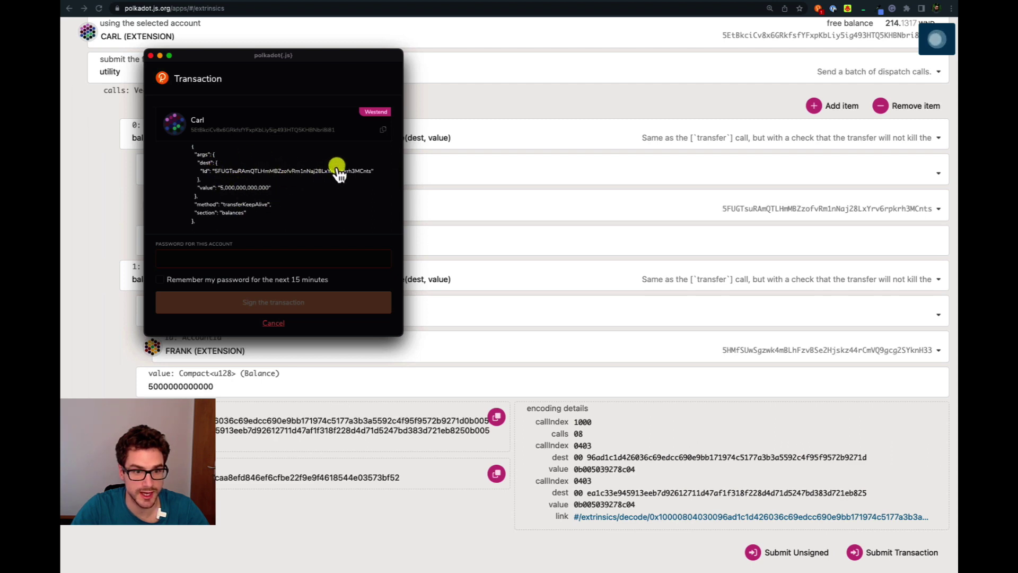
scroll(291, 171, down, 5)
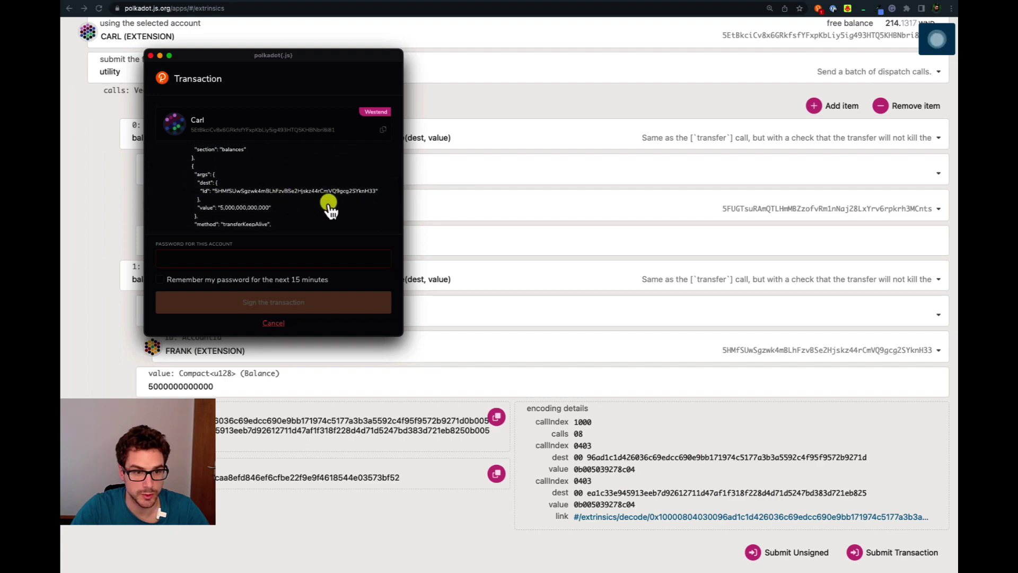
scroll(328, 210, down, 3)
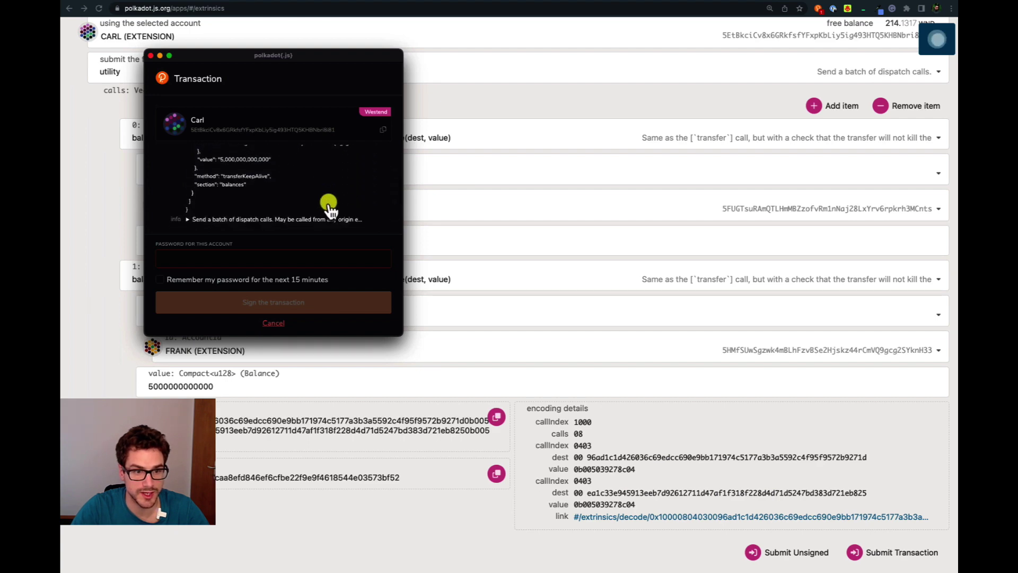
scroll(329, 209, down, 1)
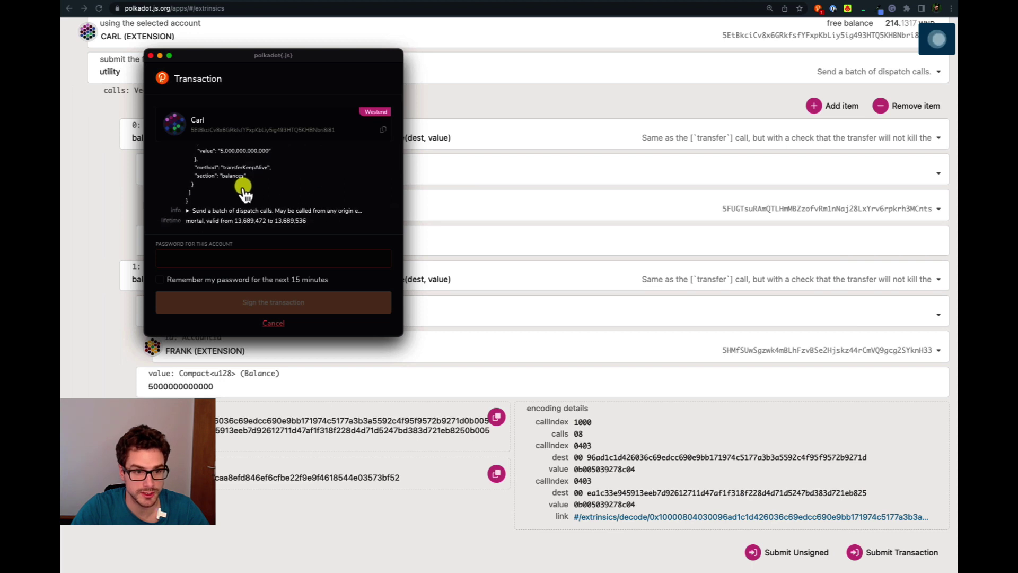
scroll(268, 189, up, 8)
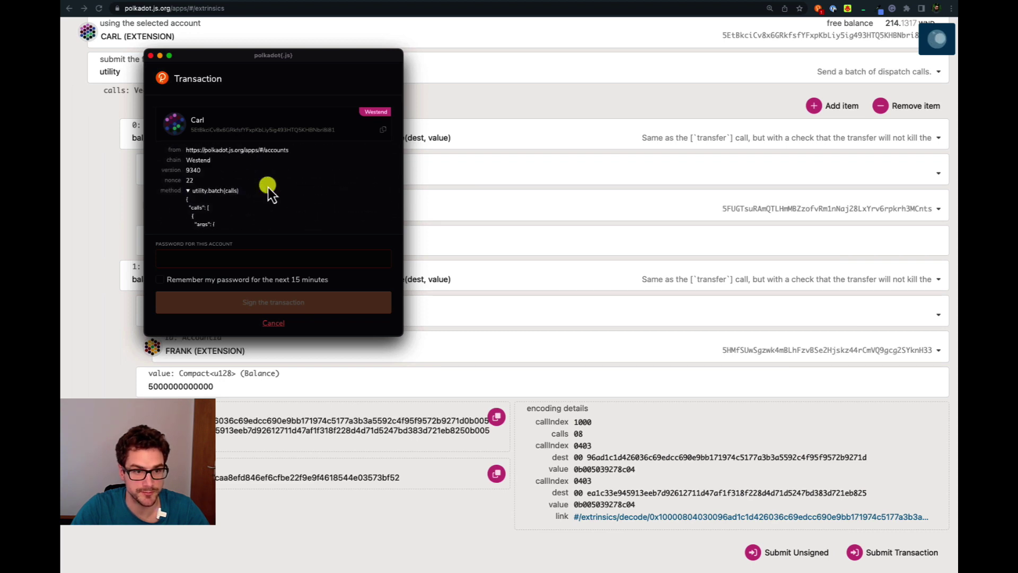
click(264, 189)
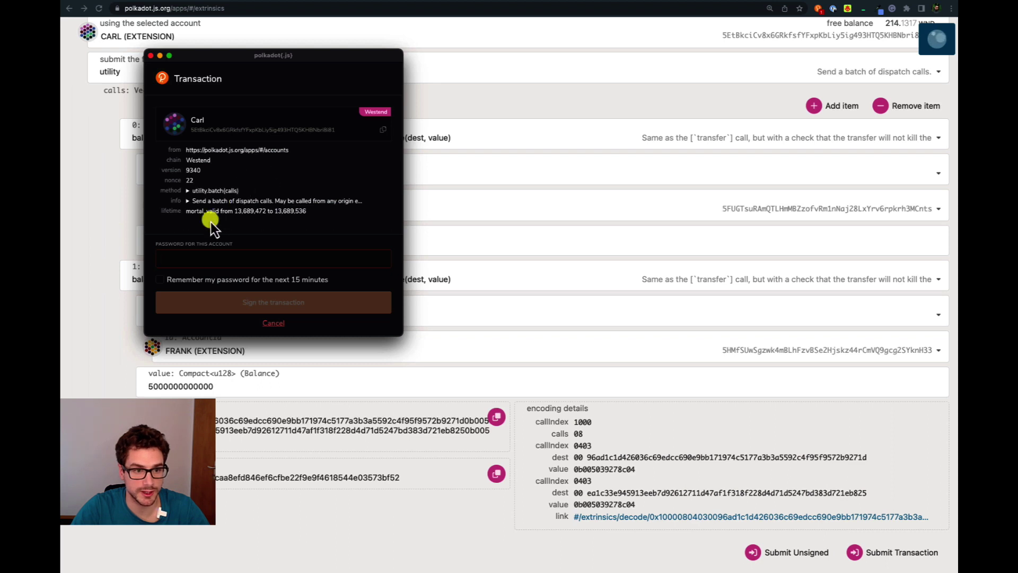
Enter the account password and sign the batch transaction.
click(181, 264)
key(super+v)
click(282, 301)
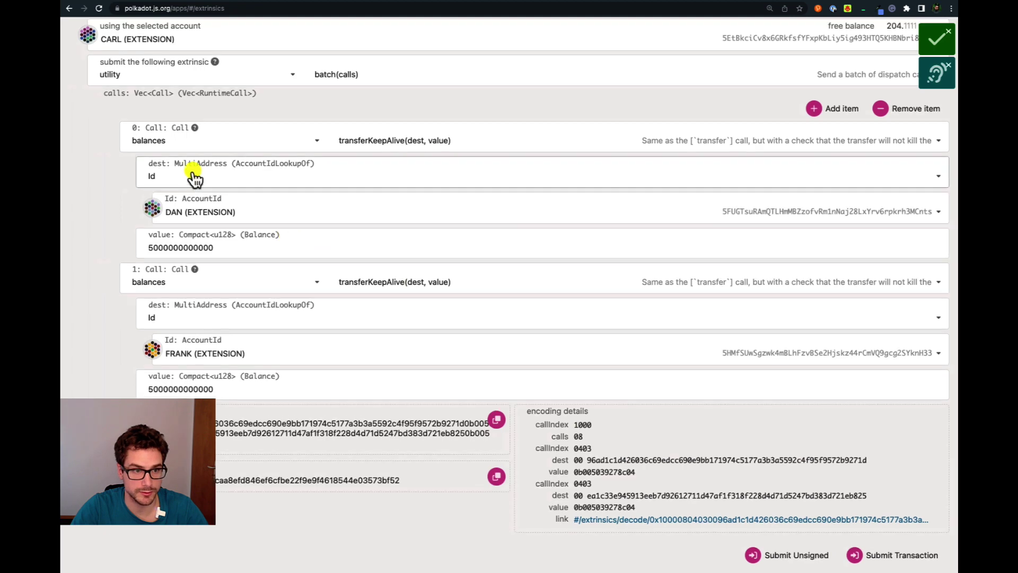
Return to My accounts to see the sender's 204.1111 WND balance and 23 transactions.
scroll(191, 159, up, 3)
click(206, 53)
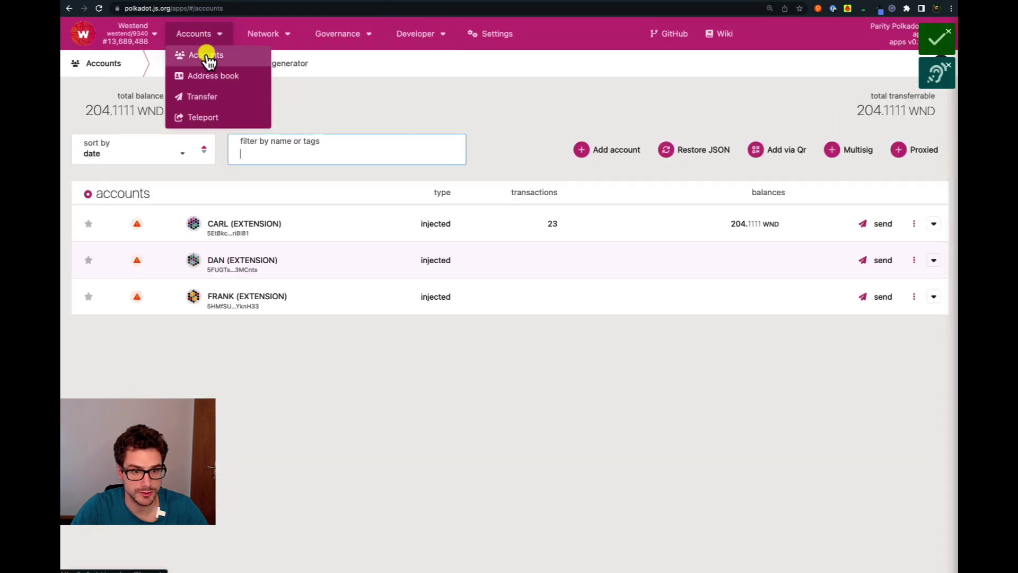